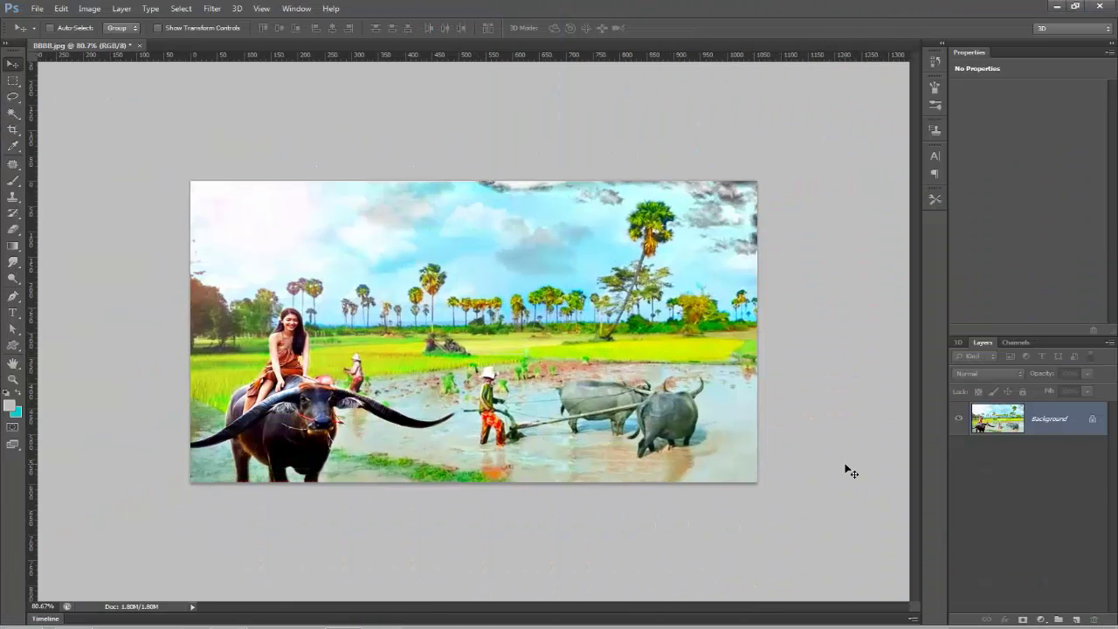
# Add a new empty Layer 1 above the rice-field Background photo.
pyautogui.scroll(2, 846, 465)
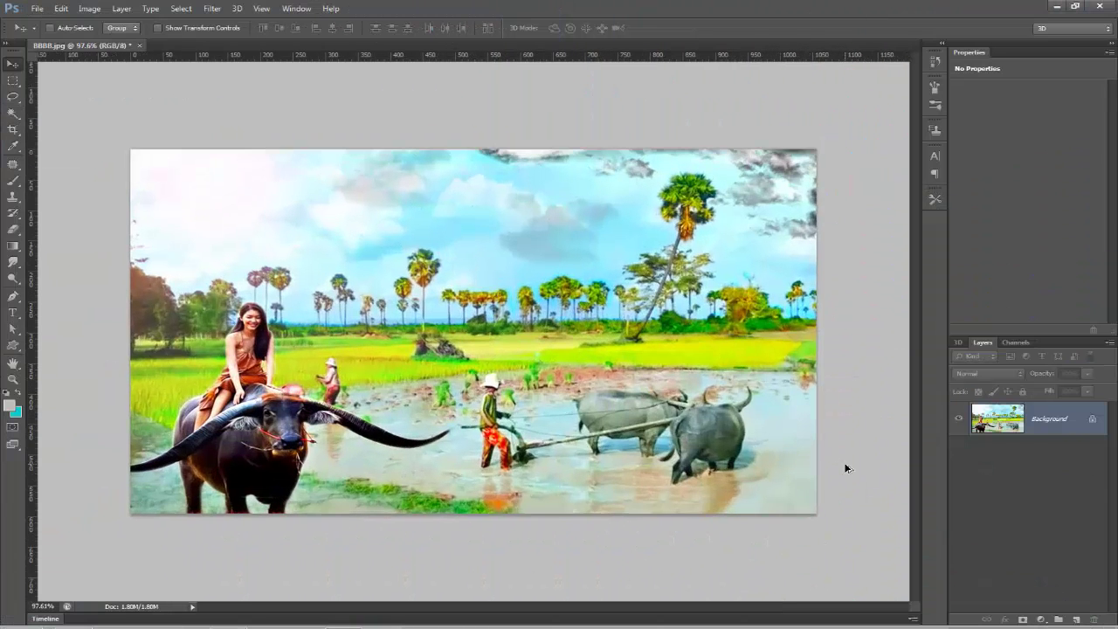
pyautogui.scroll(2, 845, 465)
pyautogui.scroll(1, 846, 465)
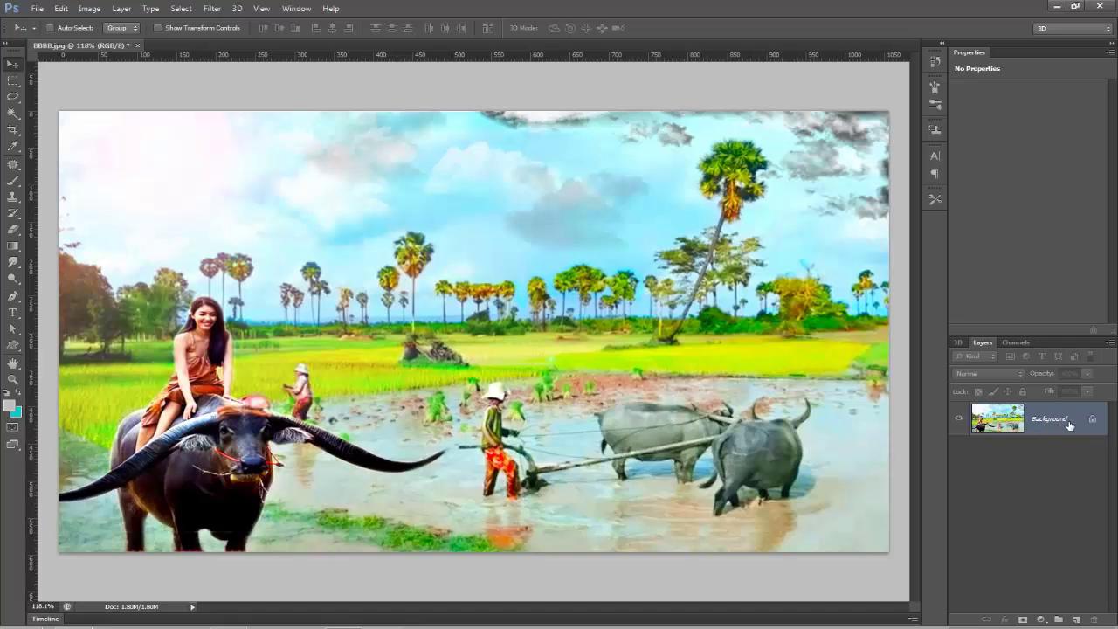
pyautogui.click(1076, 620)
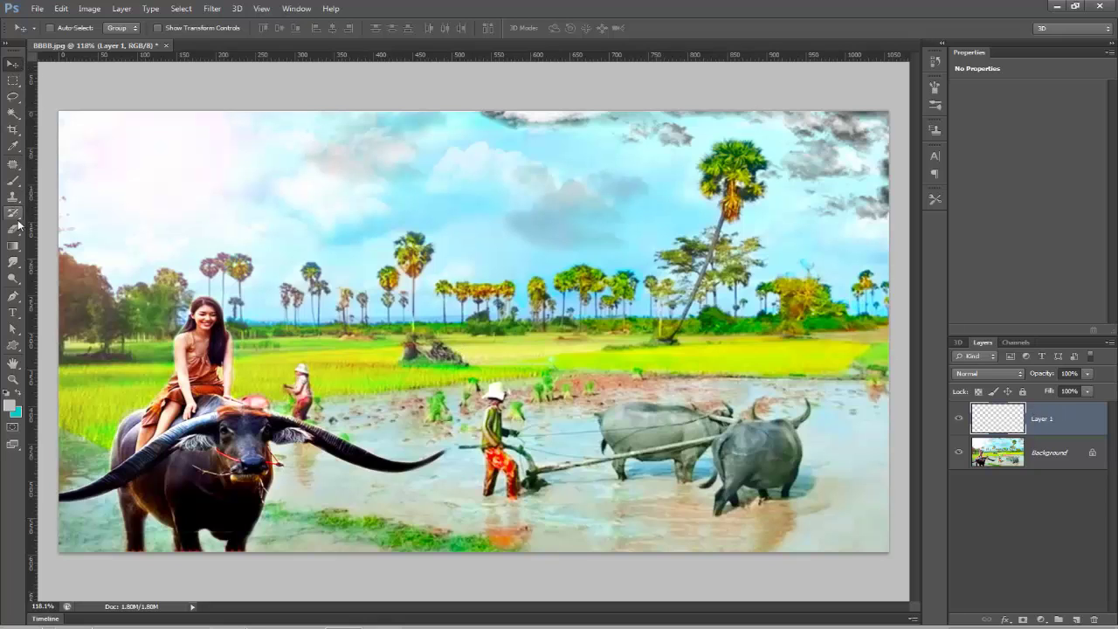
pyautogui.click(13, 249)
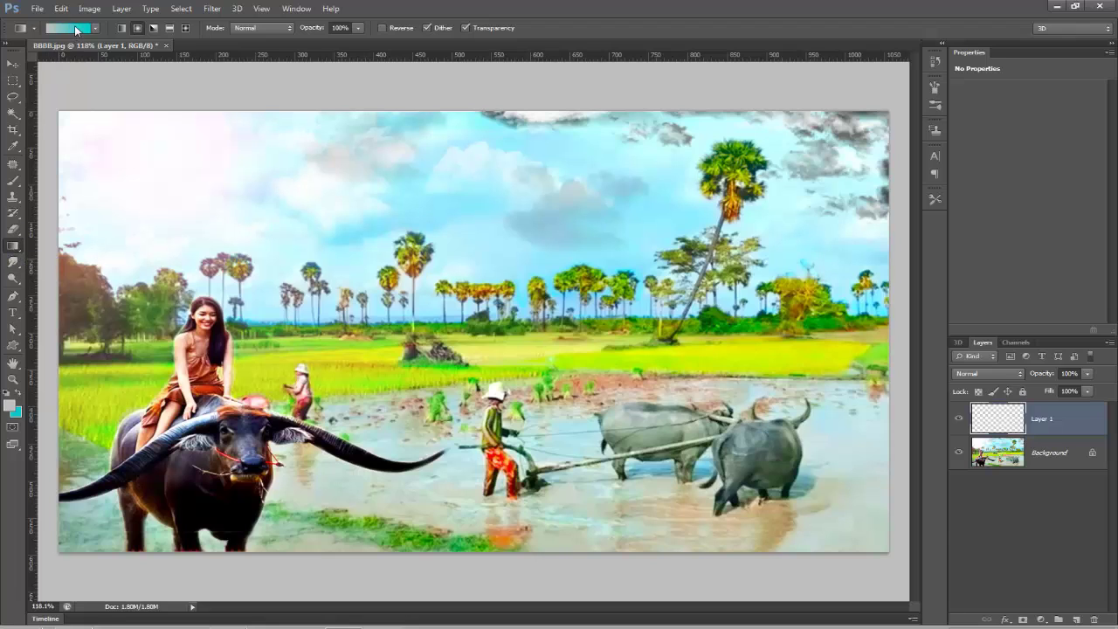
# Append the Special Effects gradients to the presets and make Russell's Rainbow the active gradient.
pyautogui.click(78, 28)
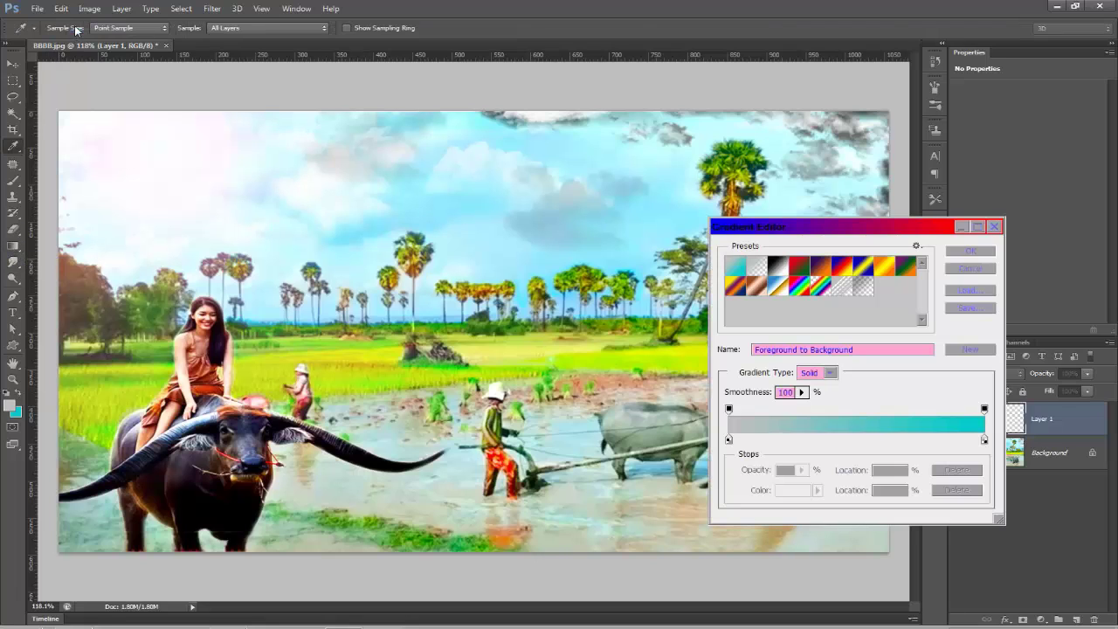
pyautogui.click(916, 246)
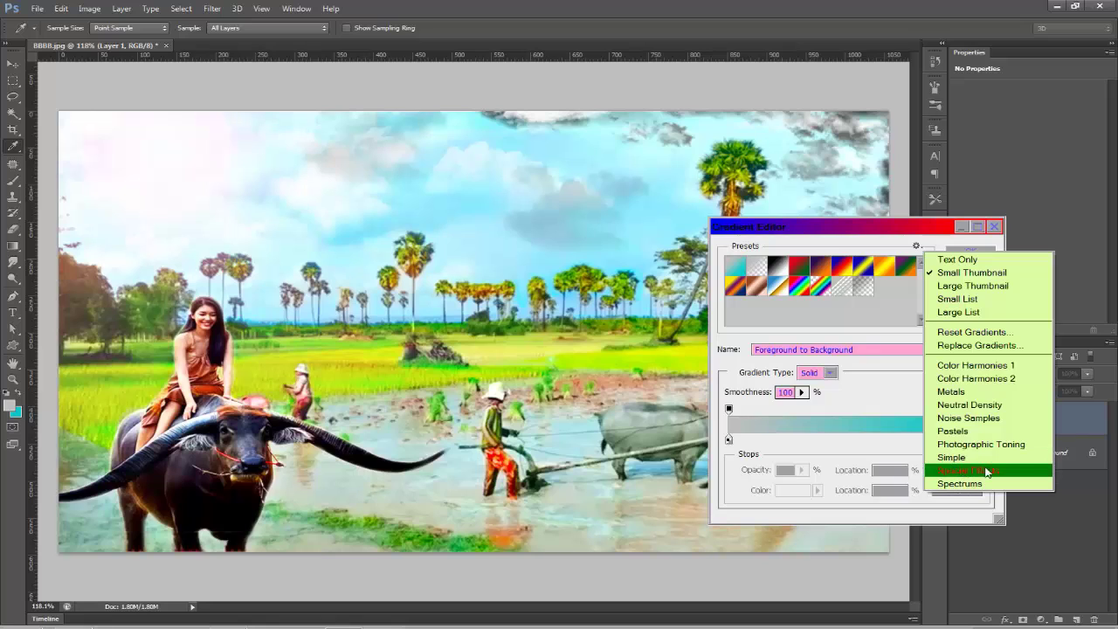
pyautogui.click(1017, 470)
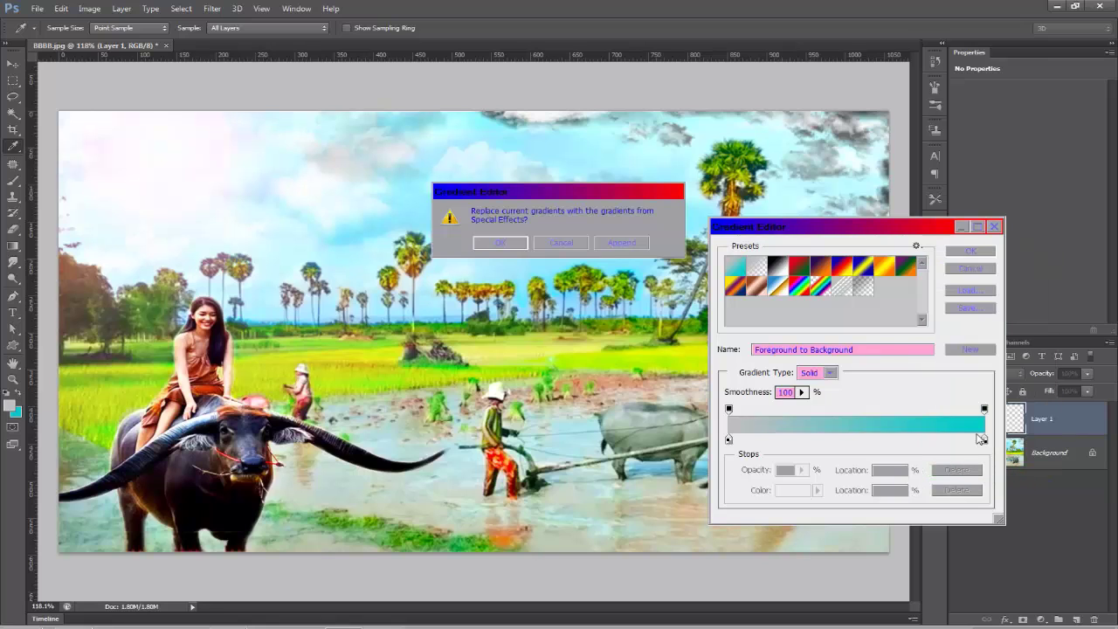
pyautogui.click(623, 247)
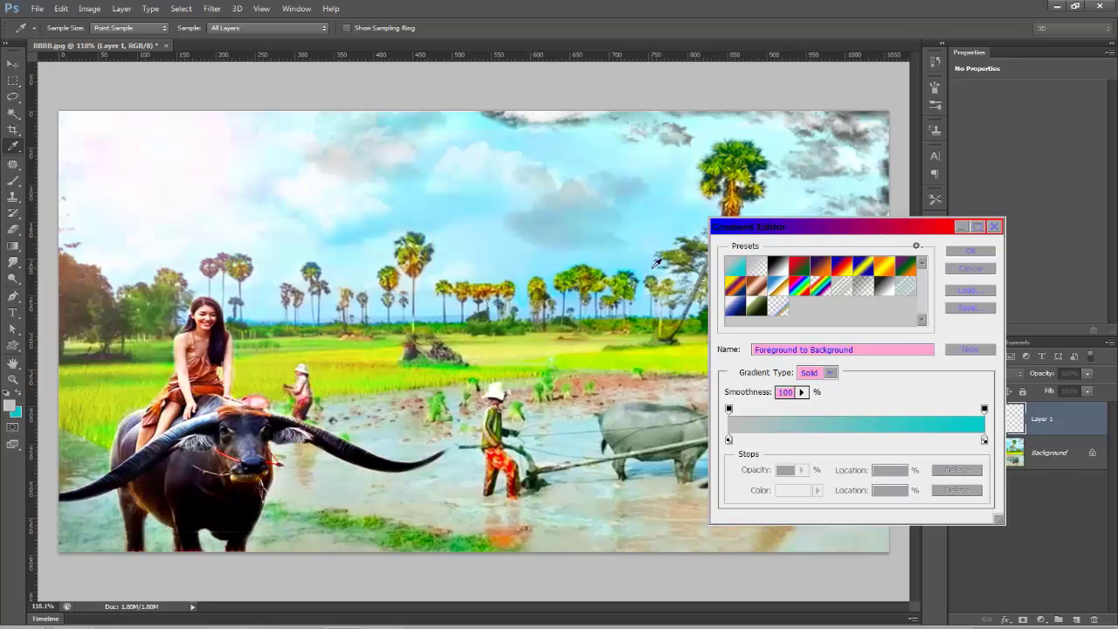
pyautogui.click(783, 308)
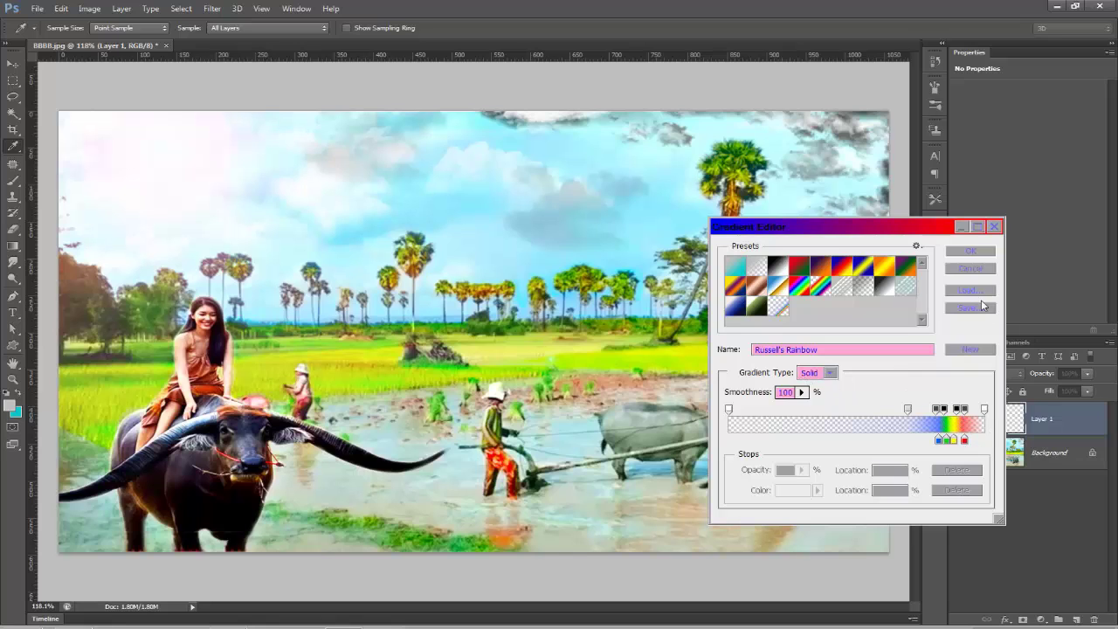
pyautogui.click(971, 252)
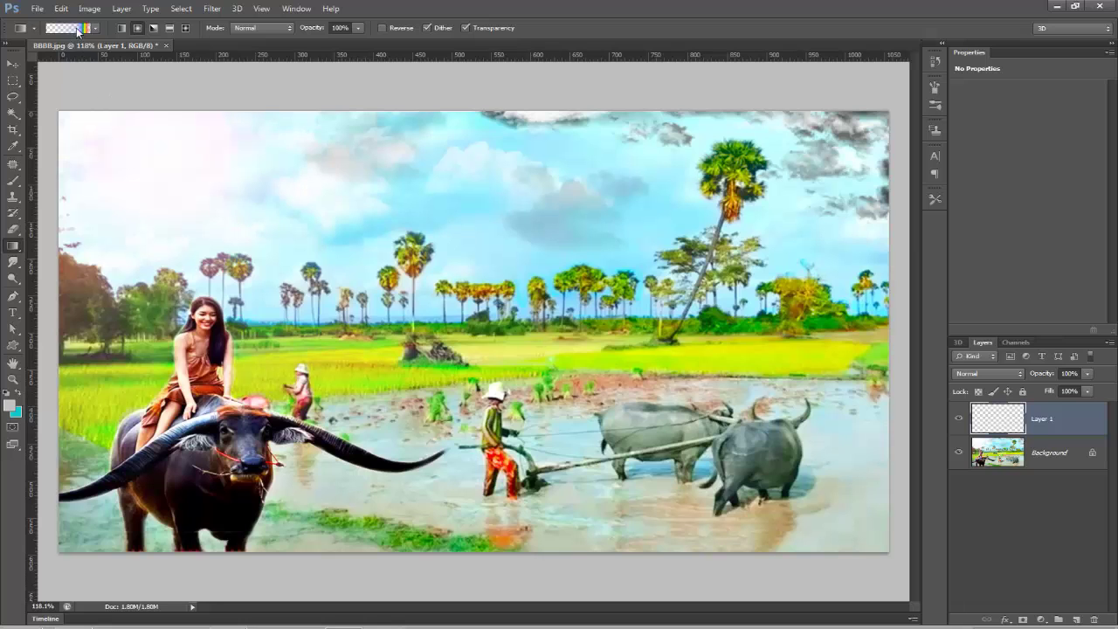
# Draw a radial rainbow on Layer 1, redoing it so it arches over the buffaloes.
pyautogui.scroll(-3, 545, 447)
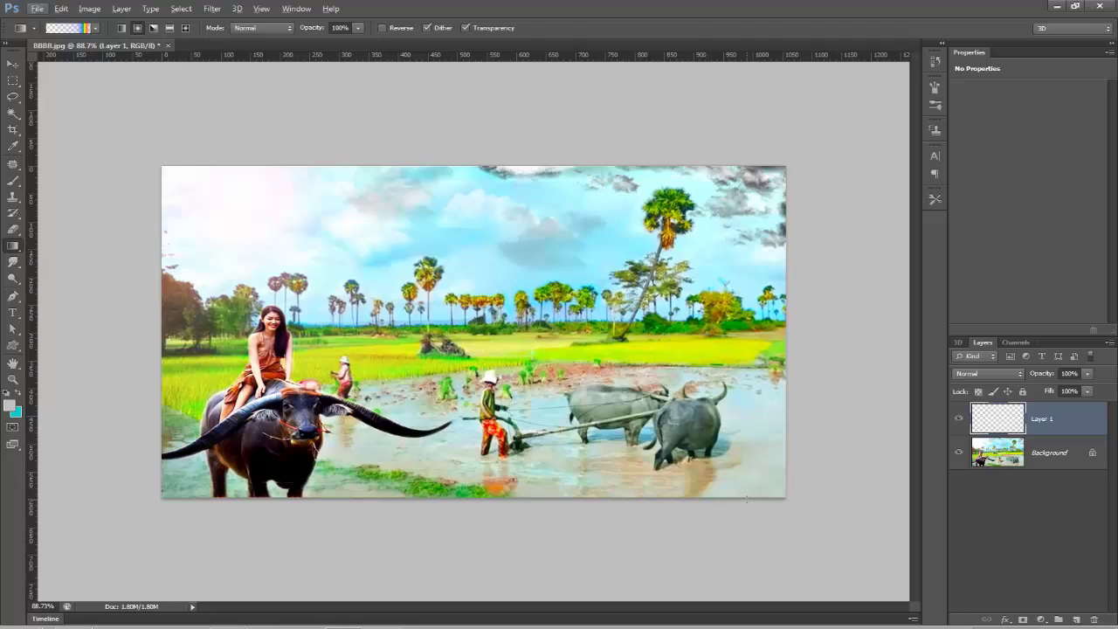
pyautogui.moveTo(722, 484); pyautogui.dragTo(574, 354)
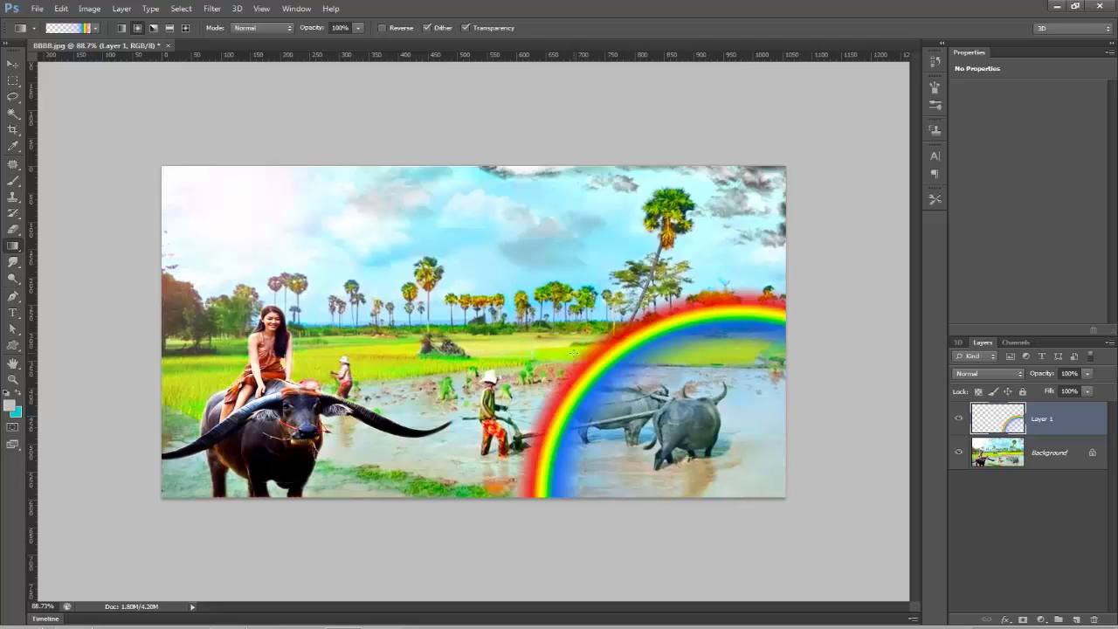
pyautogui.hotkey('ctrl', 'z')
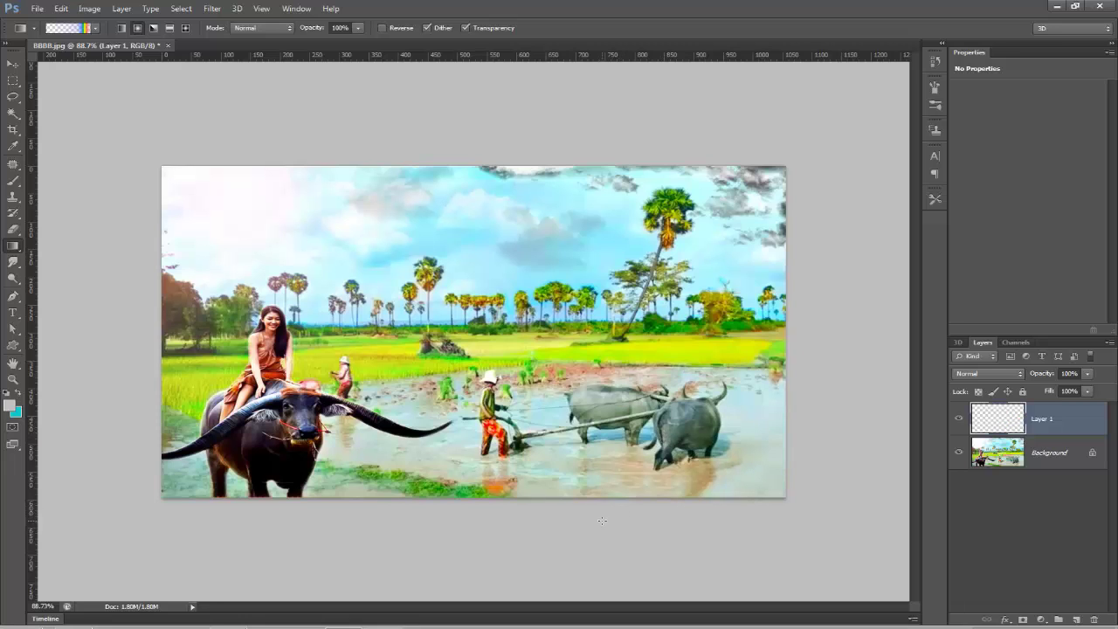
pyautogui.moveTo(603, 515); pyautogui.dragTo(570, 323)
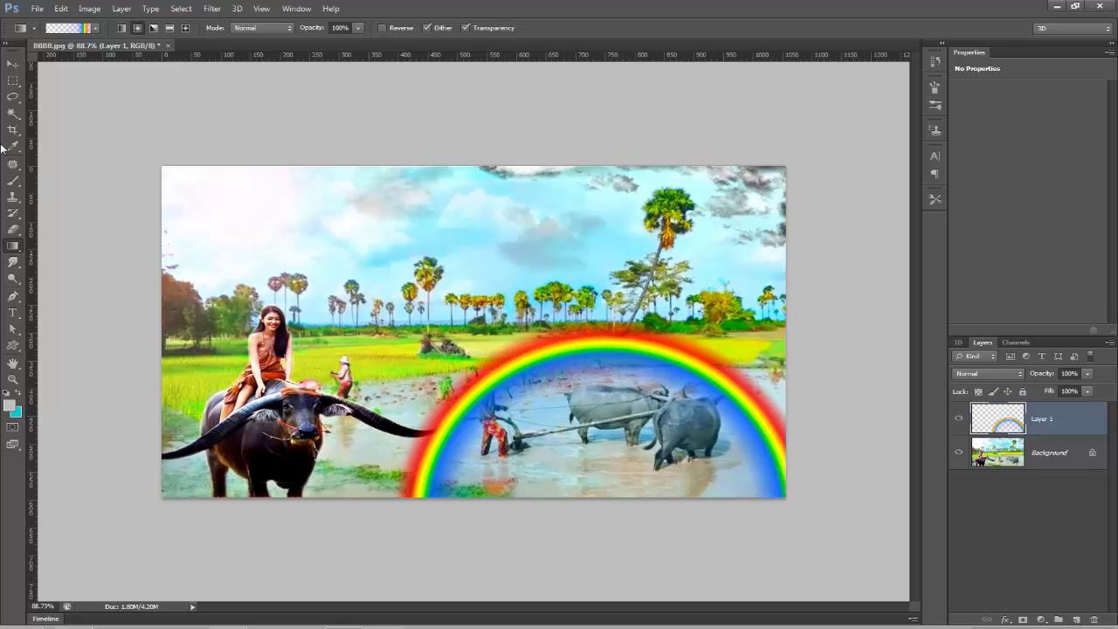
# Copy the lower-right rainbow area onto Layer 2 and delete the original Layer 1.
pyautogui.click(12, 83)
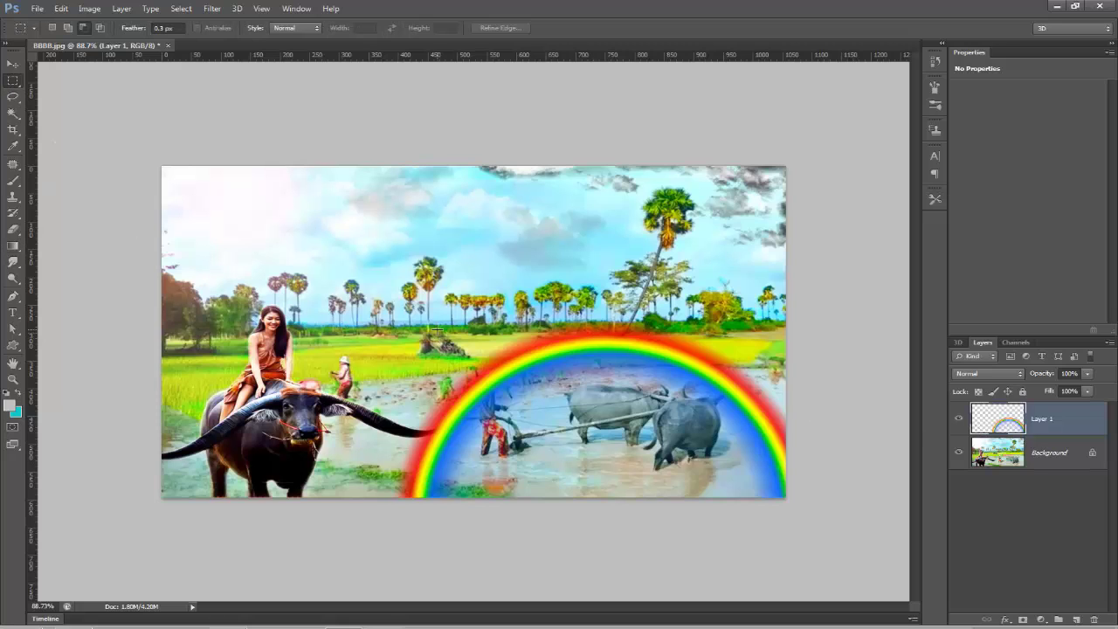
pyautogui.moveTo(363, 275); pyautogui.dragTo(793, 516)
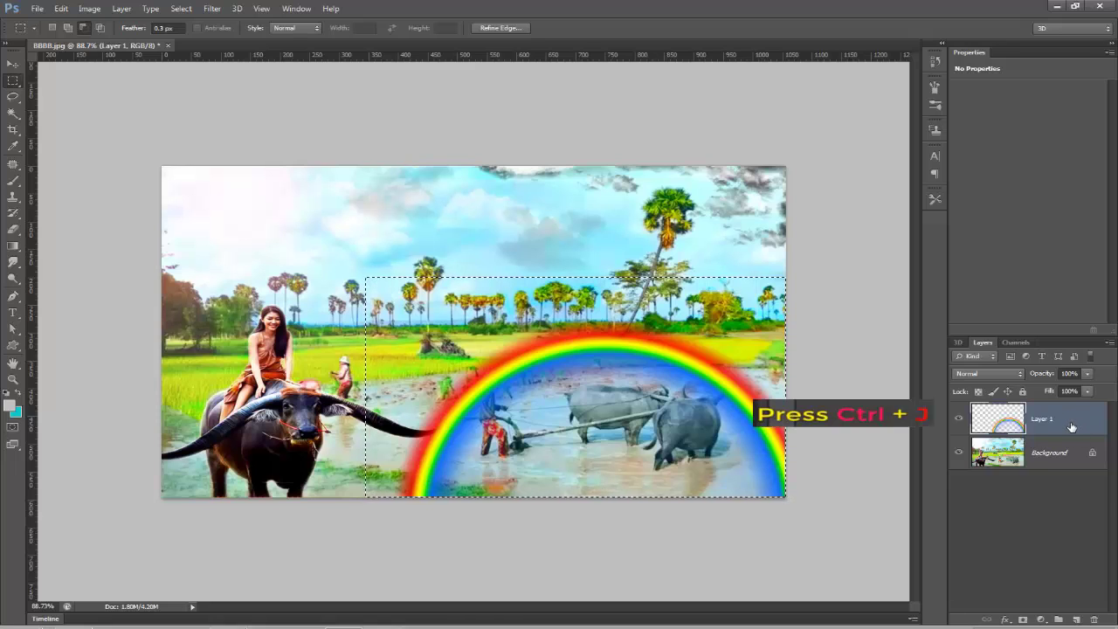
pyautogui.hotkey('ctrl', 'j')
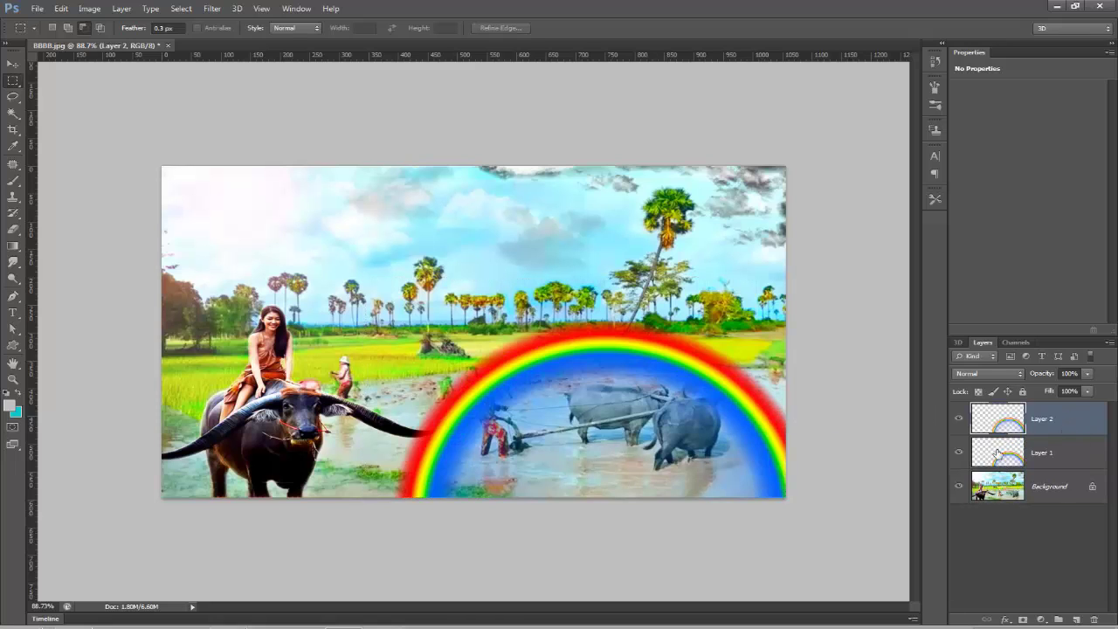
pyautogui.click(959, 452)
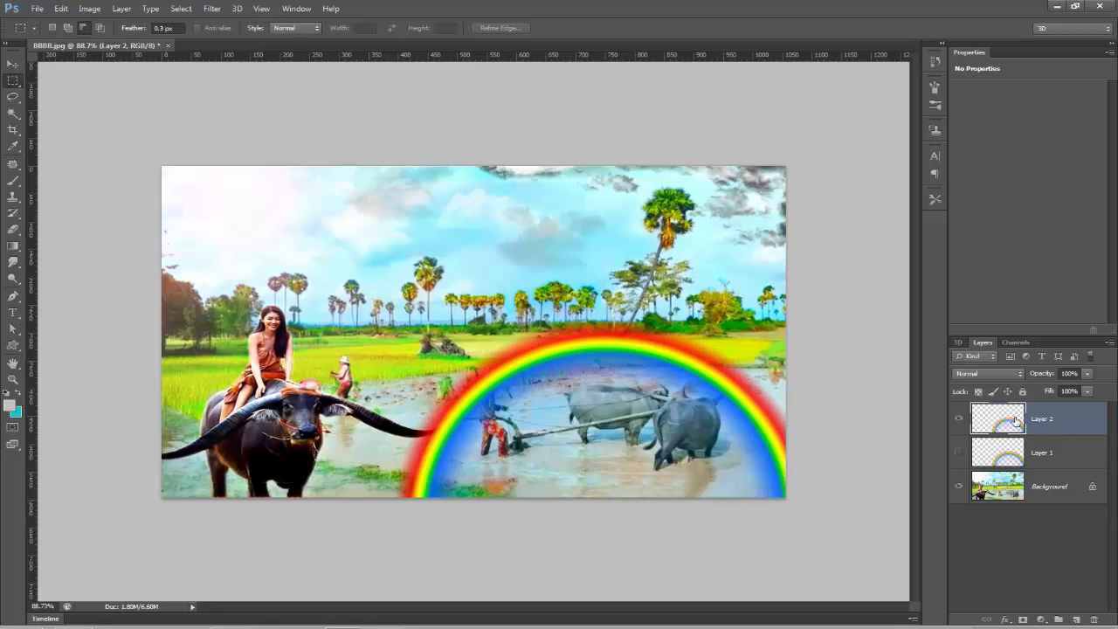
pyautogui.moveTo(1084, 458); pyautogui.dragTo(1095, 619)
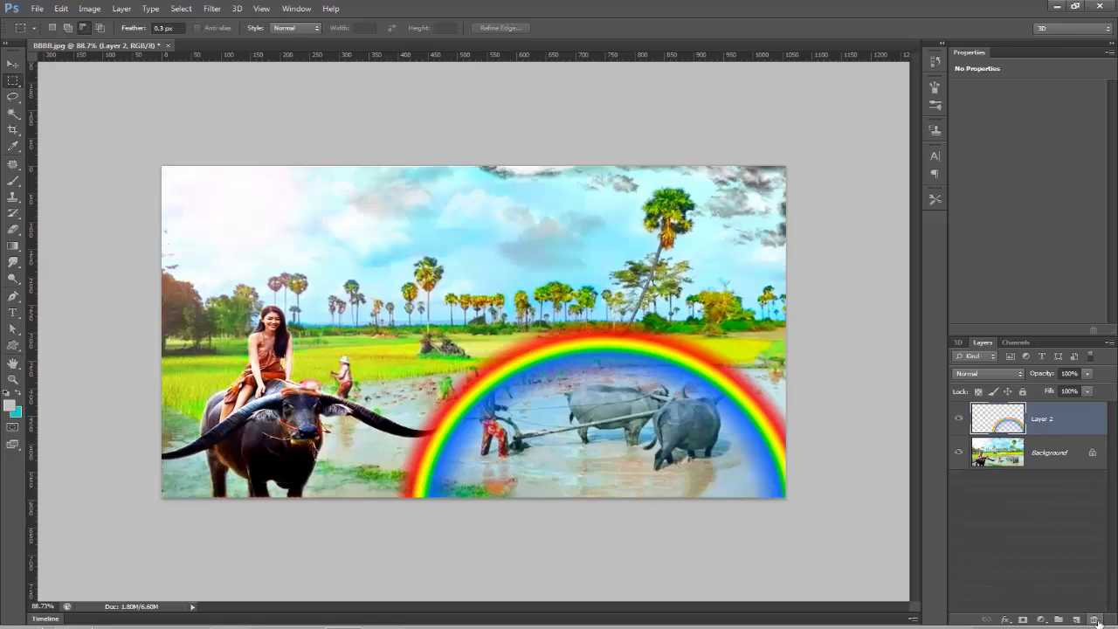
# Move the rainbow up-left, widen it to the right edge, and tilt it about 2.3°.
pyautogui.click(12, 65)
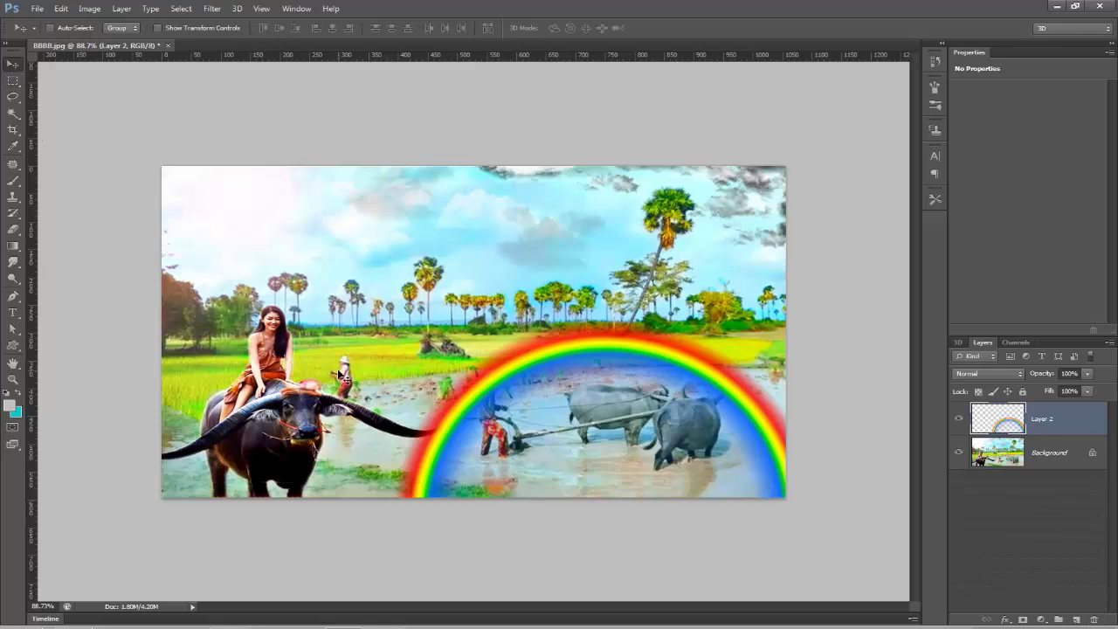
pyautogui.moveTo(524, 432)
pyautogui.mouseDown()
pyautogui.moveTo(405, 280)
pyautogui.moveTo(431, 272)
pyautogui.moveTo(434, 288)
pyautogui.mouseUp()
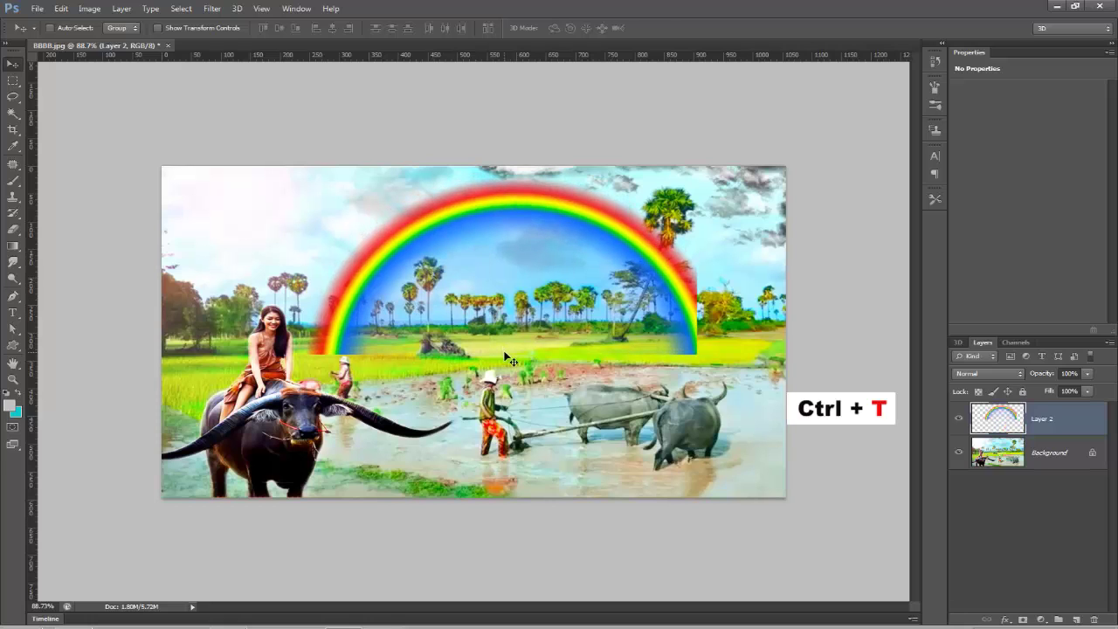
pyautogui.hotkey('ctrl', 't')
pyautogui.moveTo(697, 265); pyautogui.dragTo(773, 265)
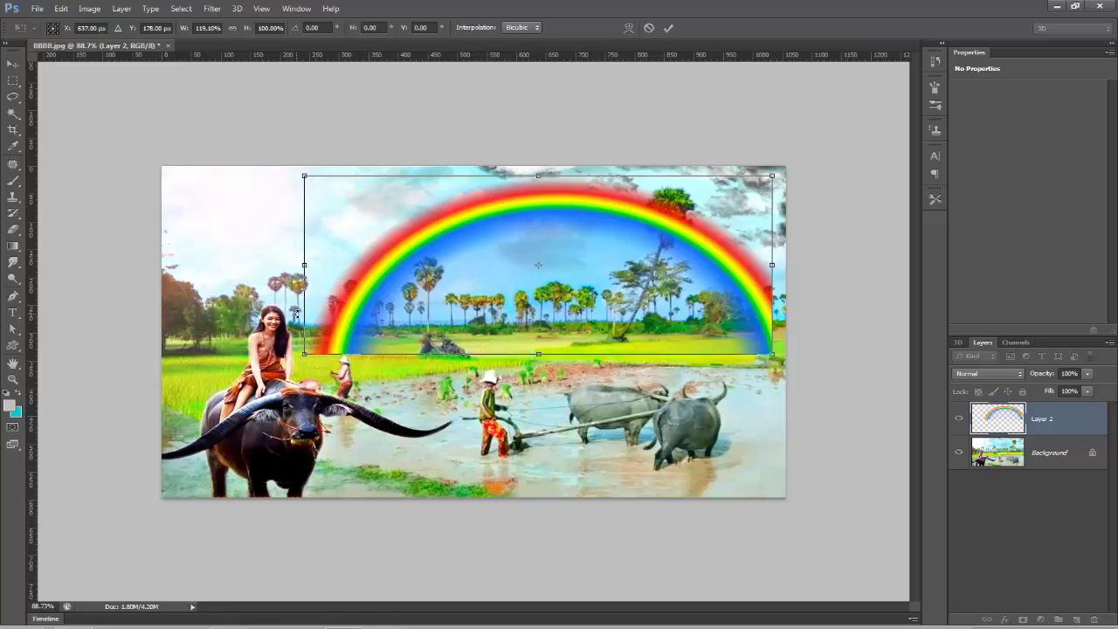
pyautogui.moveTo(303, 265); pyautogui.dragTo(205, 249)
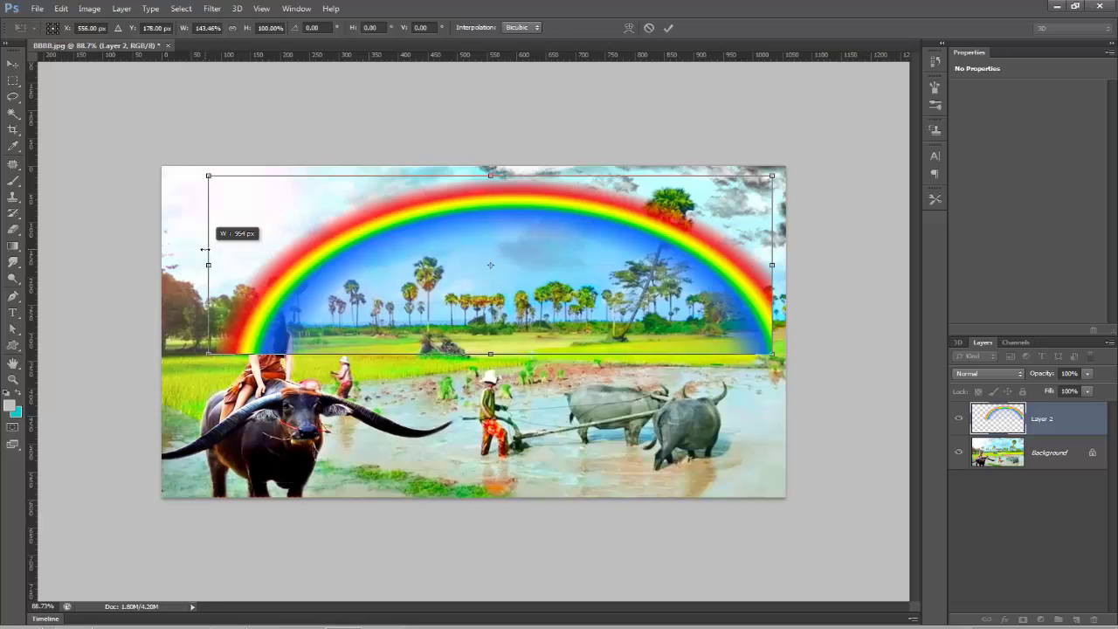
pyautogui.moveTo(205, 249)
pyautogui.mouseDown()
pyautogui.moveTo(169, 236)
pyautogui.moveTo(284, 244)
pyautogui.mouseUp()
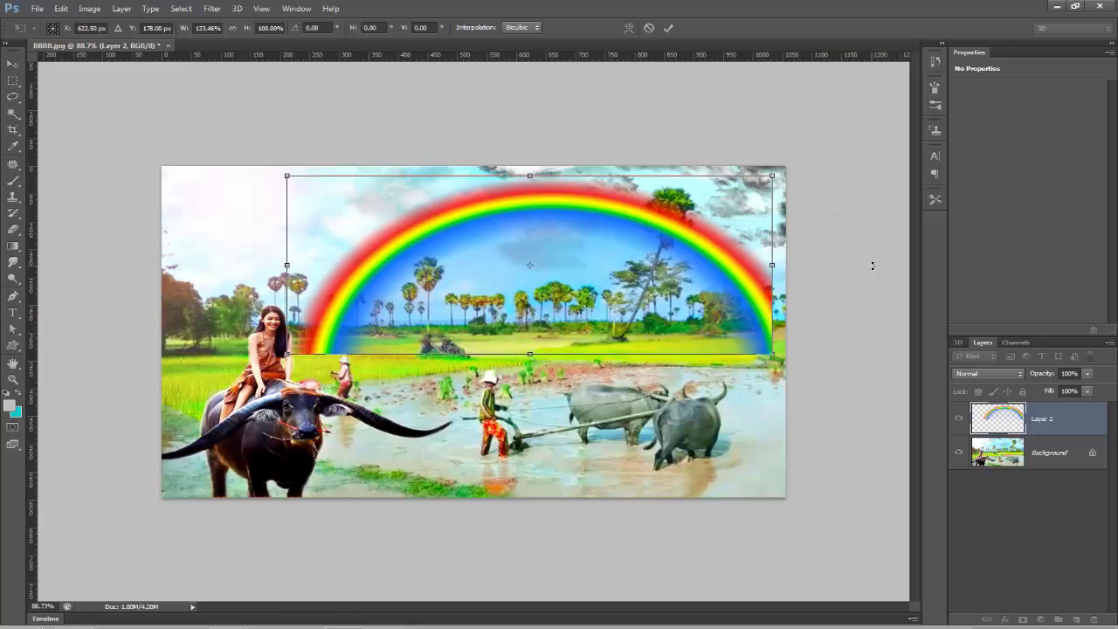
pyautogui.moveTo(789, 162)
pyautogui.mouseDown()
pyautogui.moveTo(799, 178)
pyautogui.moveTo(771, 135)
pyautogui.mouseUp()
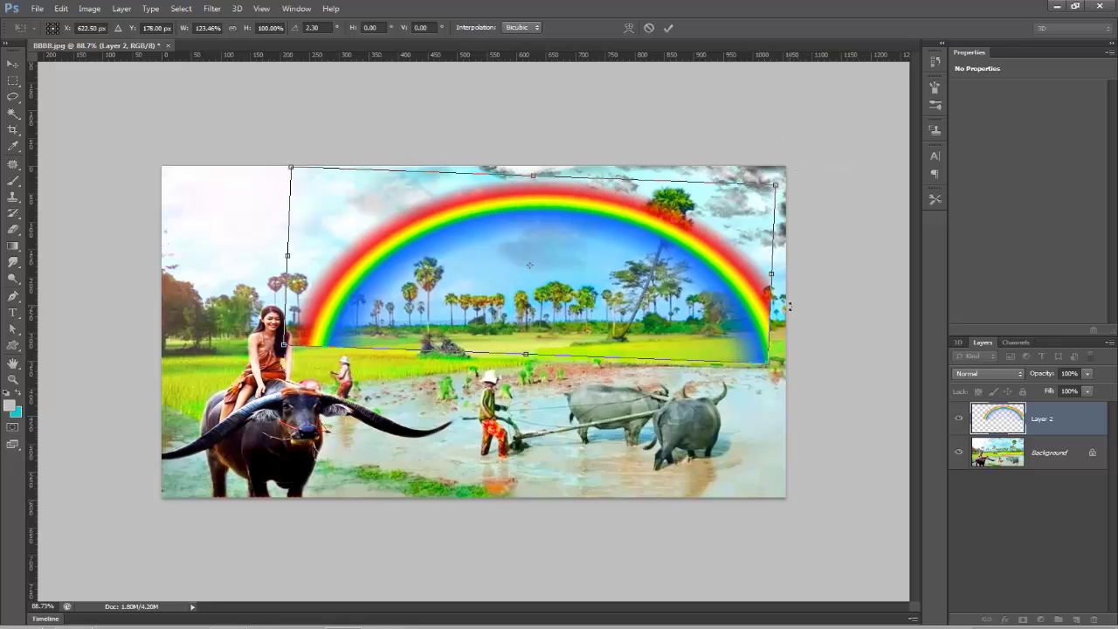
pyautogui.moveTo(771, 273); pyautogui.dragTo(789, 288)
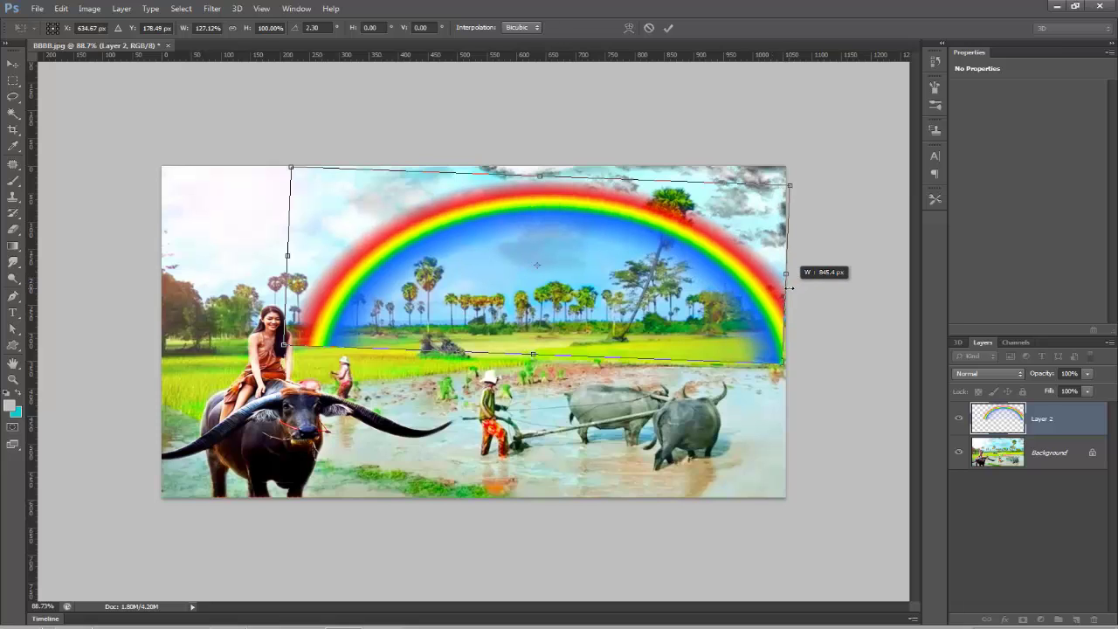
pyautogui.click(668, 28)
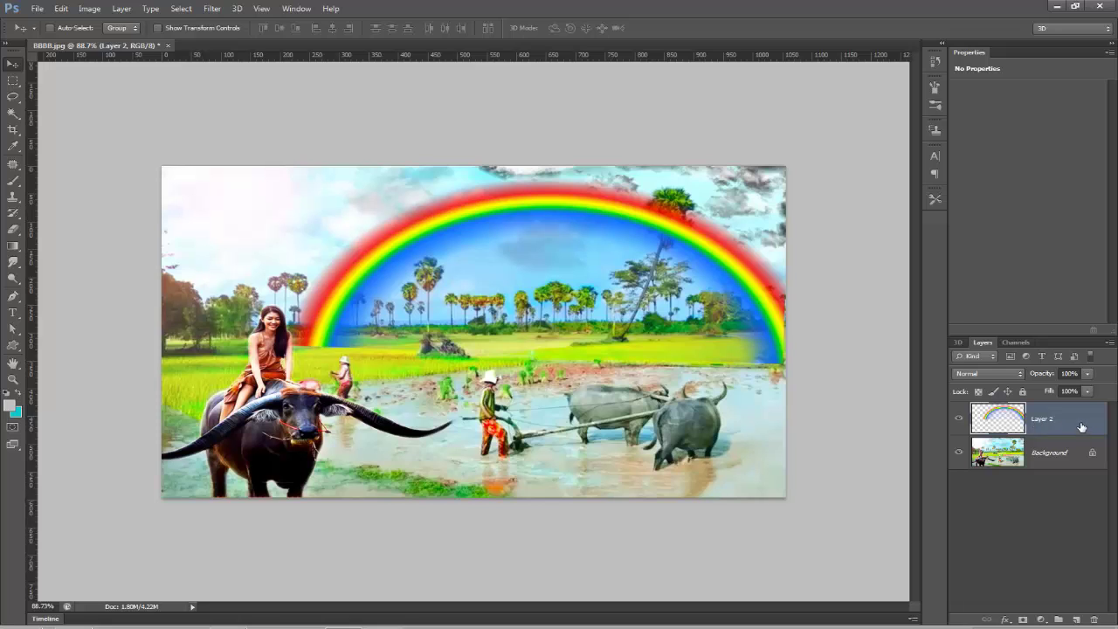
# Apply an 8-pixel Gaussian Blur to the rainbow on Layer 2.
pyautogui.click(215, 8)
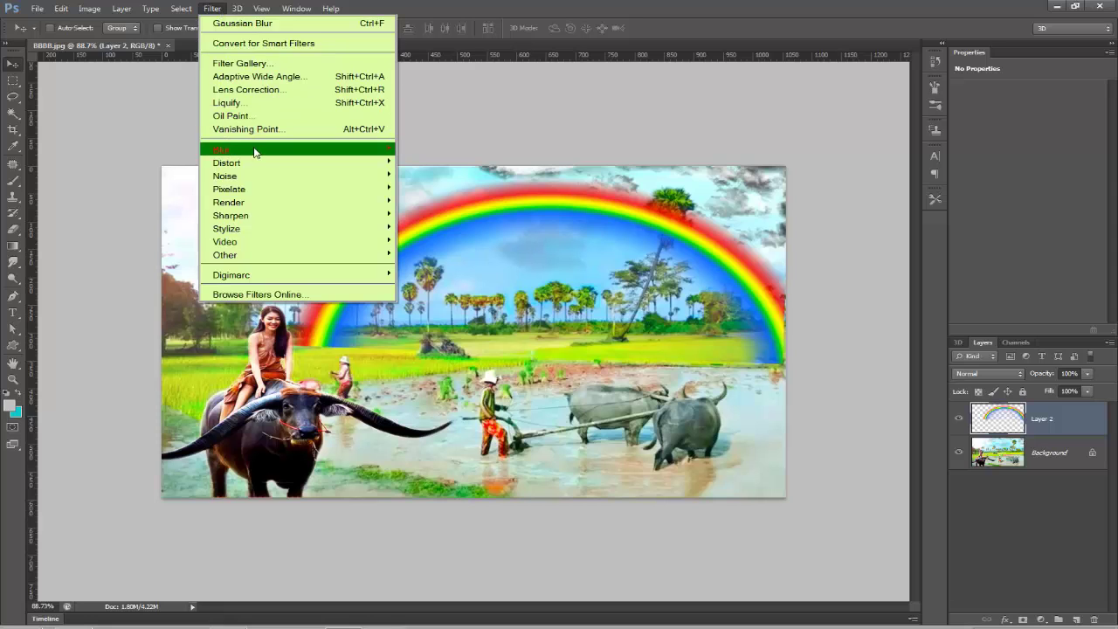
pyautogui.moveTo(262, 149)
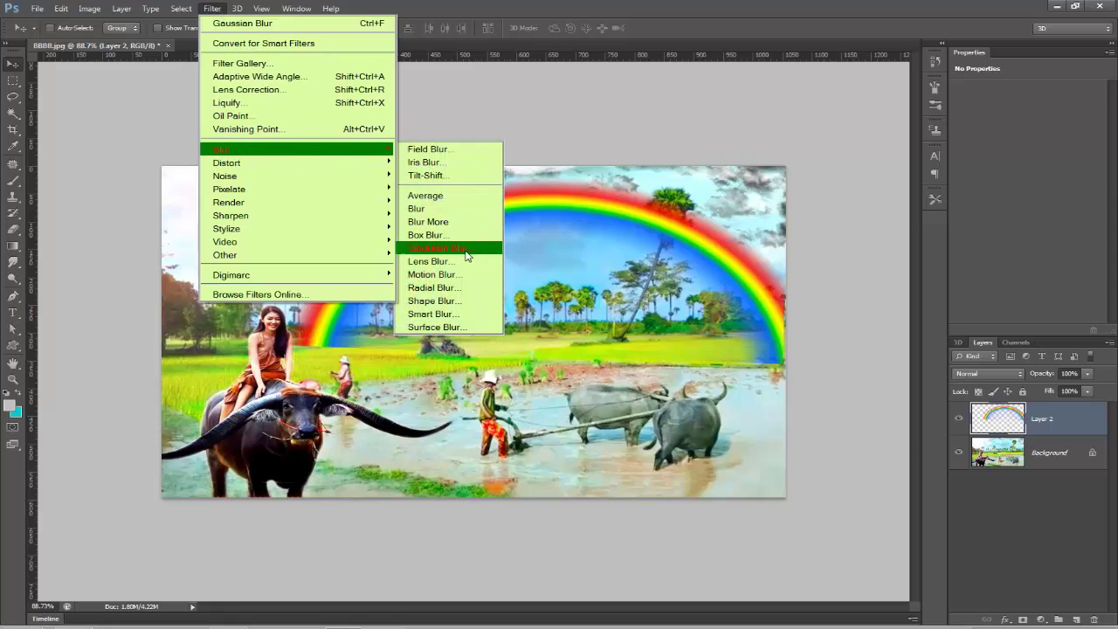
pyautogui.click(469, 251)
pyautogui.click(757, 393)
pyautogui.moveTo(798, 312); pyautogui.dragTo(775, 311)
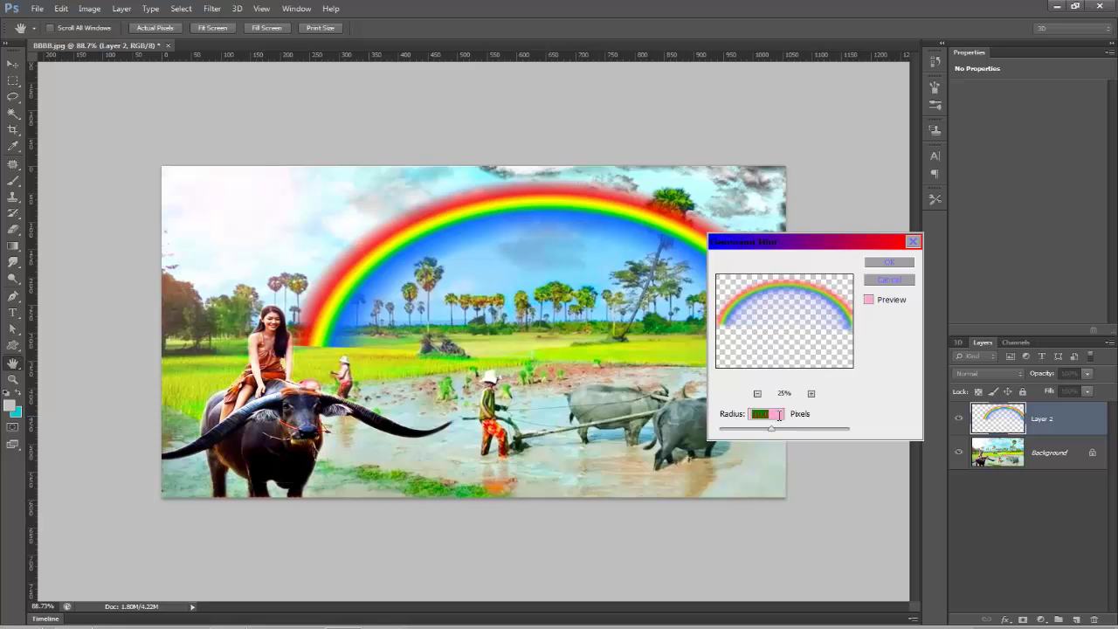
pyautogui.moveTo(769, 428); pyautogui.dragTo(765, 429)
pyautogui.write('8')
pyautogui.click(893, 262)
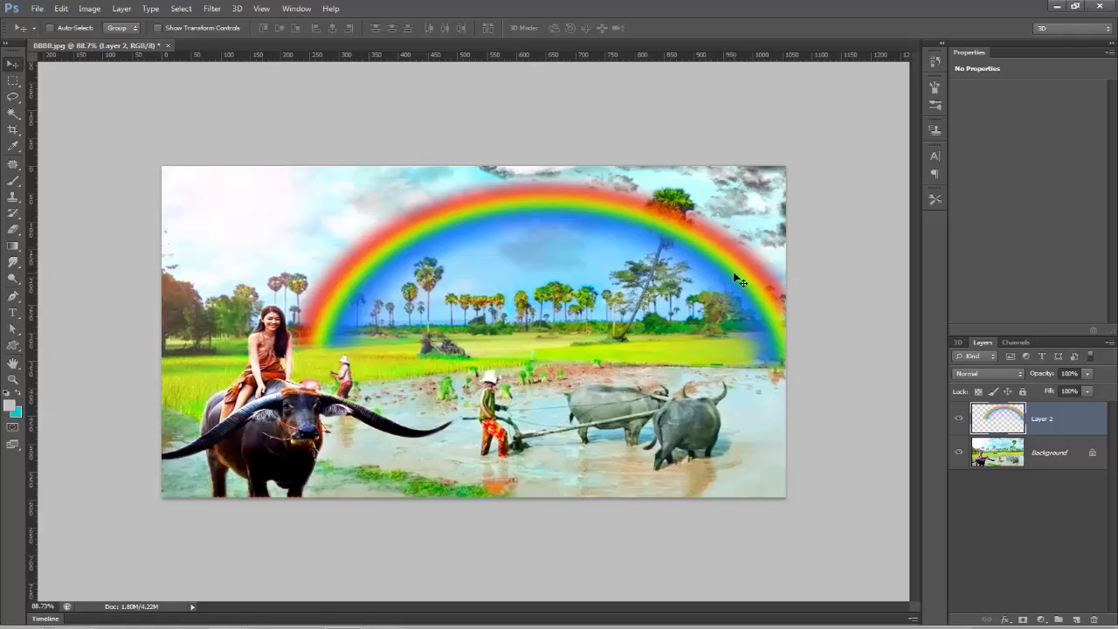
# Set Layer 2 to Darker Color blend mode with Fill lowered to 53%.
pyautogui.click(1008, 374)
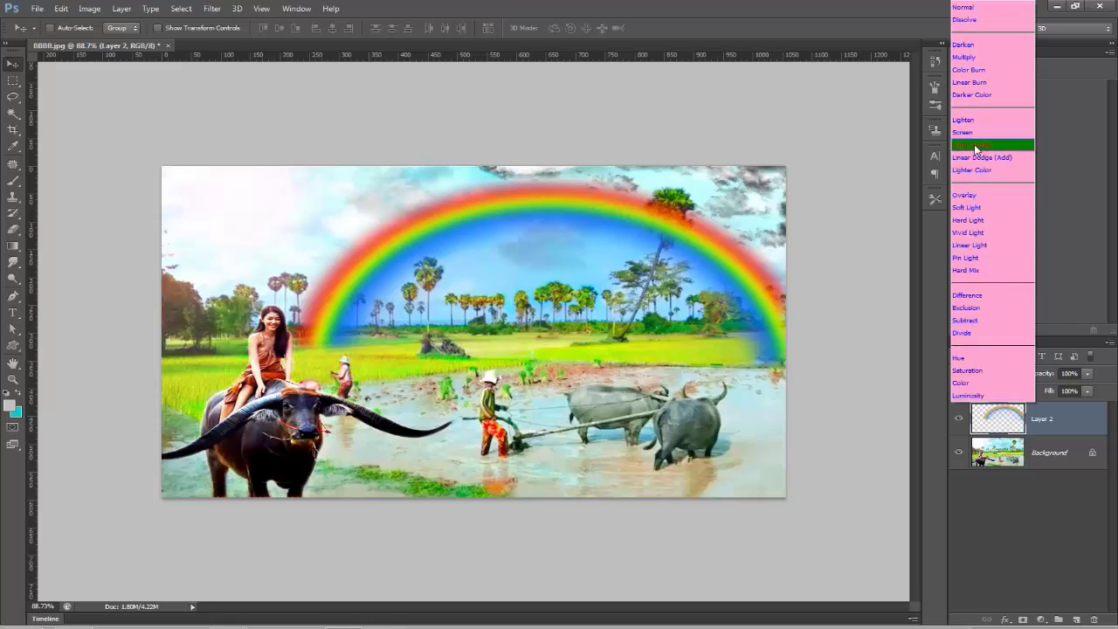
pyautogui.click(979, 96)
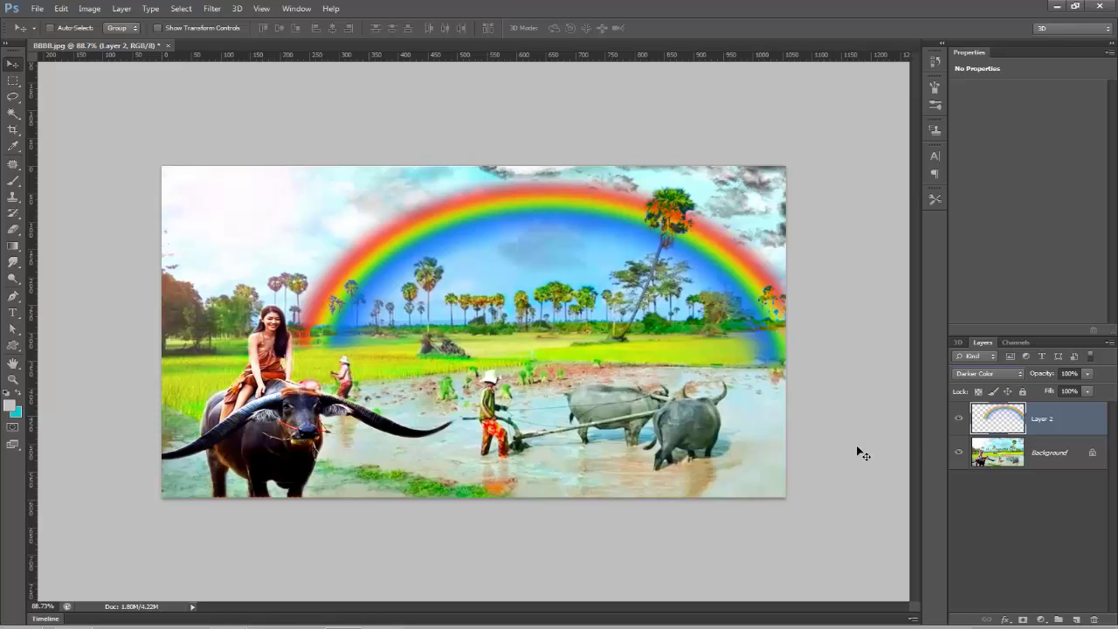
pyautogui.click(1088, 393)
pyautogui.moveTo(1065, 408); pyautogui.dragTo(1052, 408)
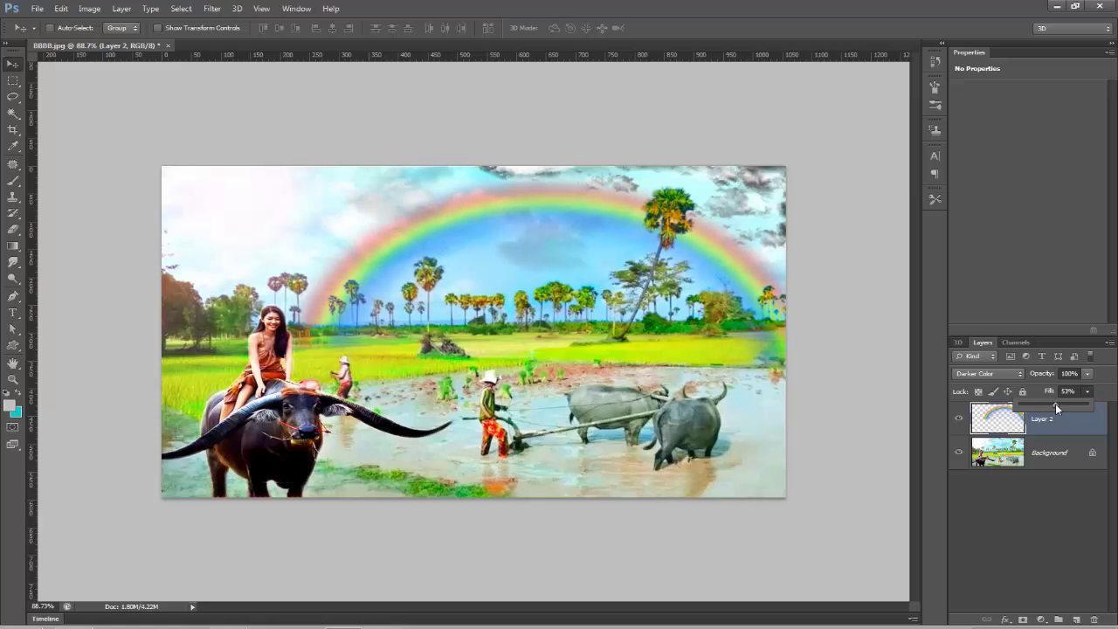
pyautogui.click(1086, 395)
pyautogui.click(1091, 393)
pyautogui.click(1092, 395)
# Add a layer mask to Layer 2 and set the black Brush to 67% opacity.
pyautogui.click(1023, 619)
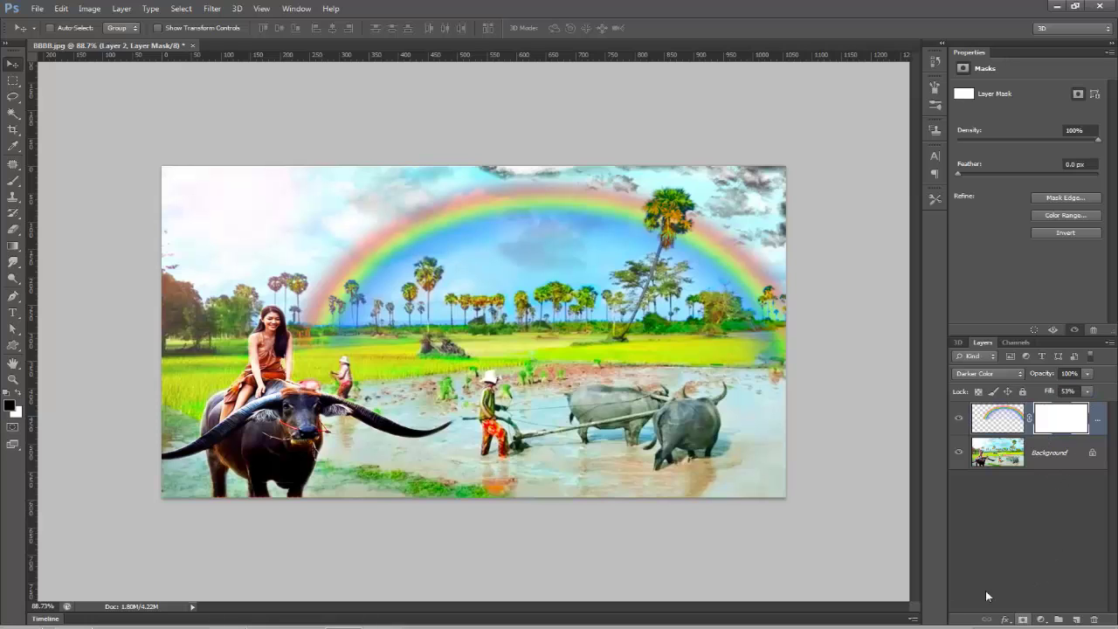
pyautogui.click(12, 182)
pyautogui.click(276, 29)
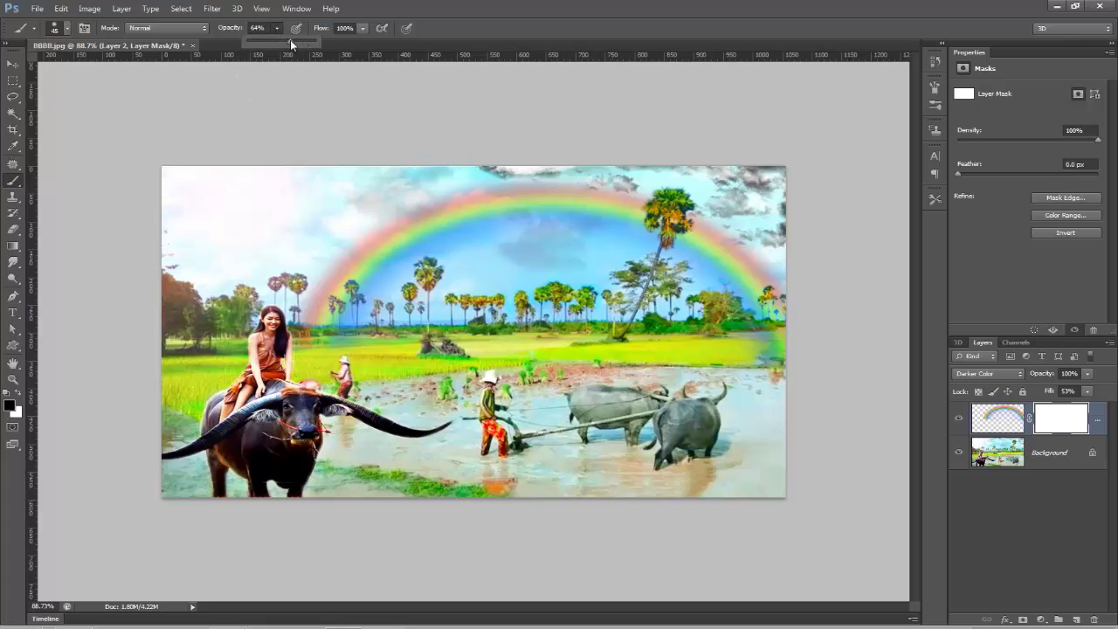
pyautogui.moveTo(292, 40); pyautogui.dragTo(294, 41)
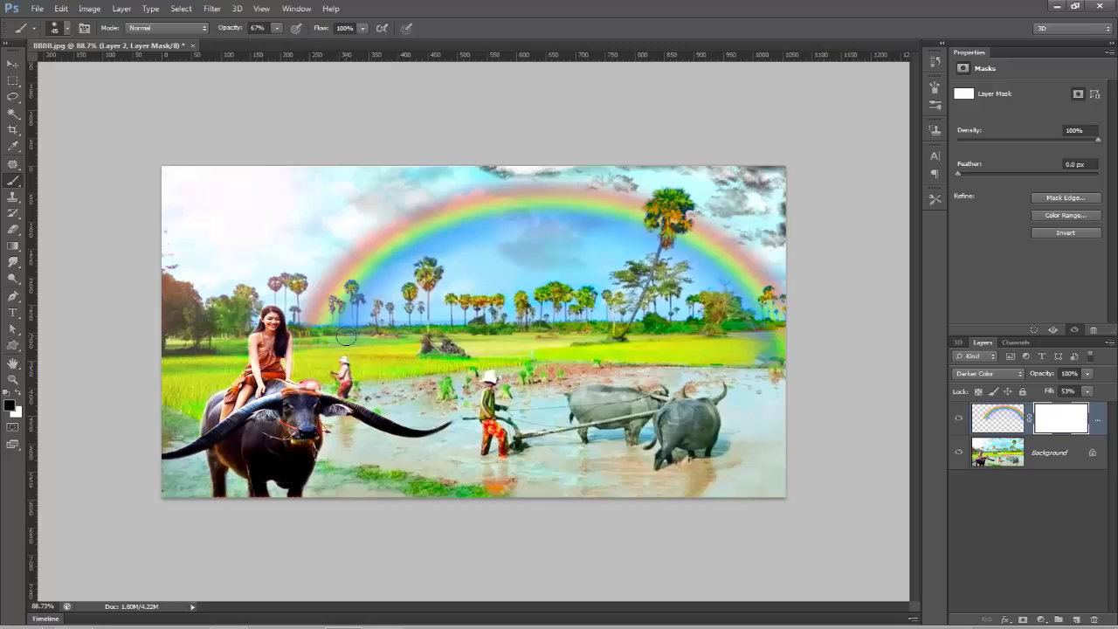
# Mask out the rainbow's ends over the field, right side and palm trees, then lower Fill to 51%.
pyautogui.moveTo(322, 344)
pyautogui.mouseDown()
pyautogui.moveTo(353, 346)
pyautogui.moveTo(309, 346)
pyautogui.moveTo(259, 302)
pyautogui.moveTo(253, 347)
pyautogui.moveTo(278, 349)
pyautogui.mouseUp()
pyautogui.moveTo(757, 354)
pyautogui.mouseDown()
pyautogui.moveTo(775, 367)
pyautogui.moveTo(719, 284)
pyautogui.moveTo(706, 294)
pyautogui.moveTo(646, 264)
pyautogui.mouseUp()
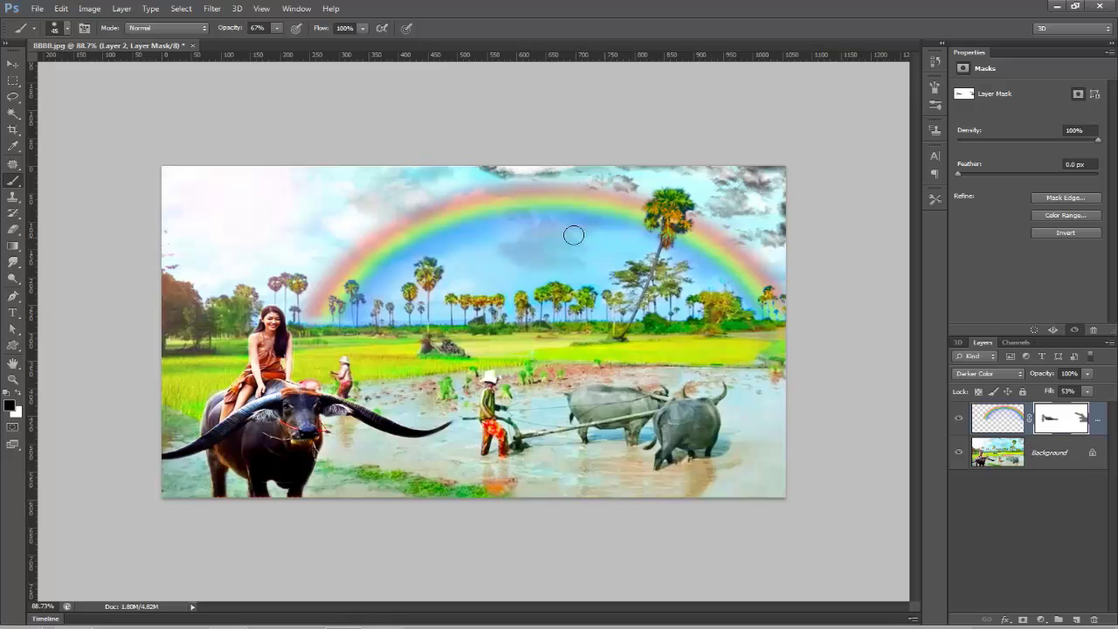
pyautogui.moveTo(400, 292); pyautogui.dragTo(431, 267)
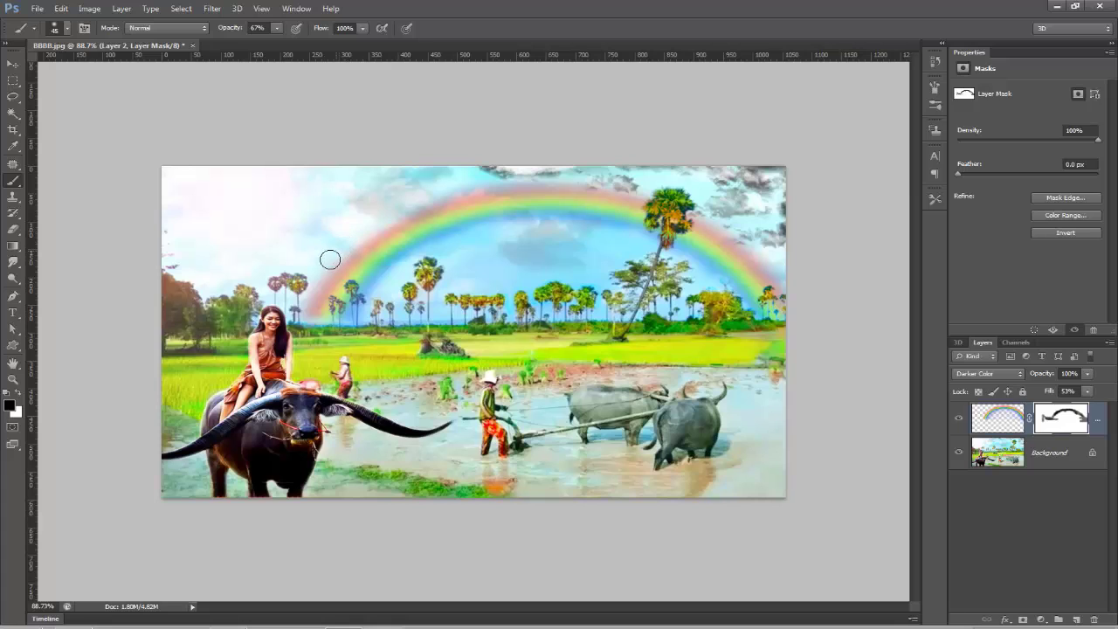
pyautogui.moveTo(306, 295); pyautogui.dragTo(302, 311)
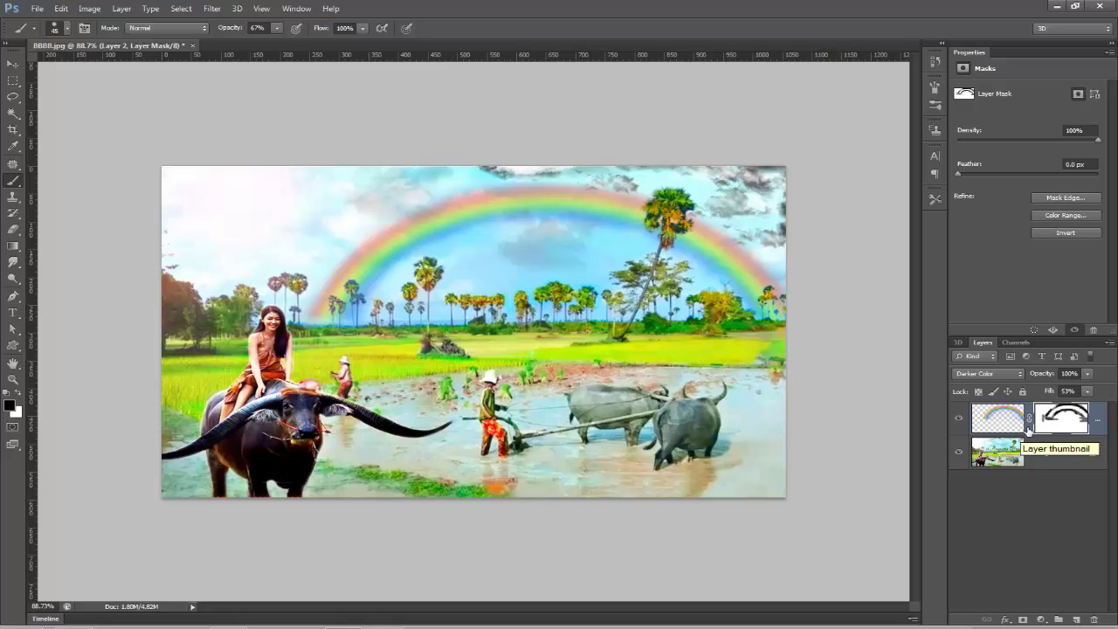
pyautogui.click(1086, 392)
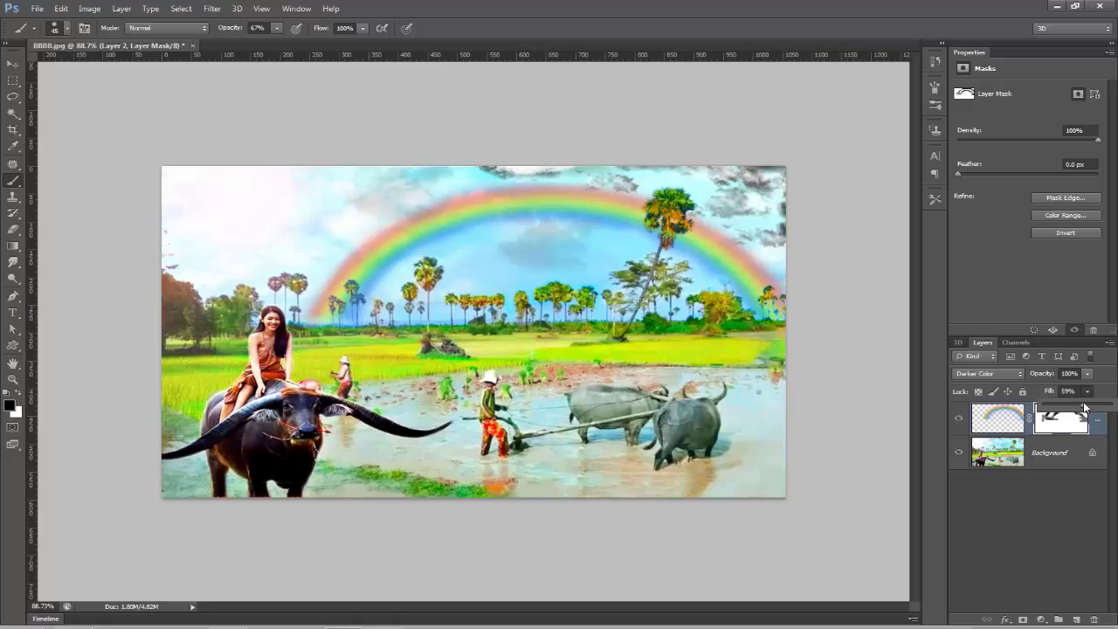
pyautogui.moveTo(1082, 411); pyautogui.dragTo(1079, 410)
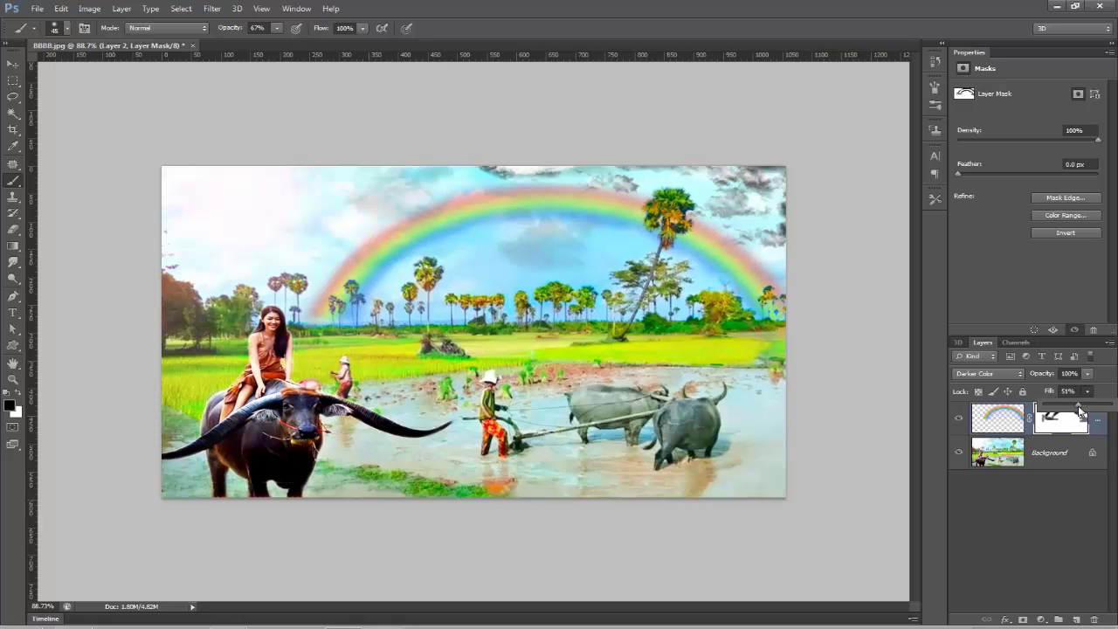